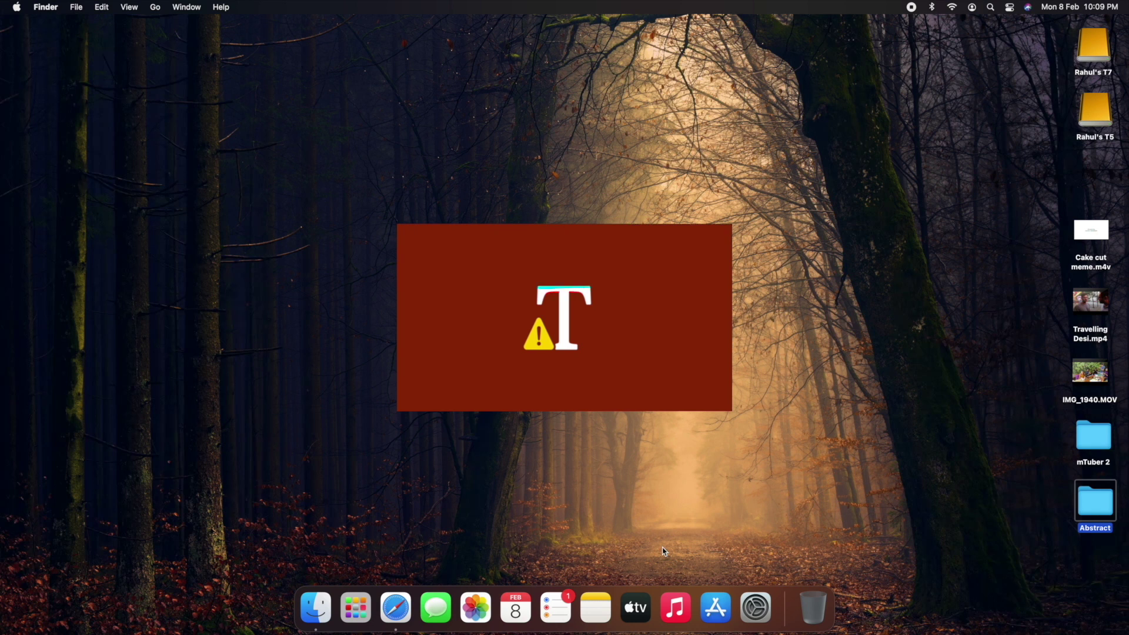
Launch Final Cut Pro from Launchpad.
click(355, 607)
click(714, 494)
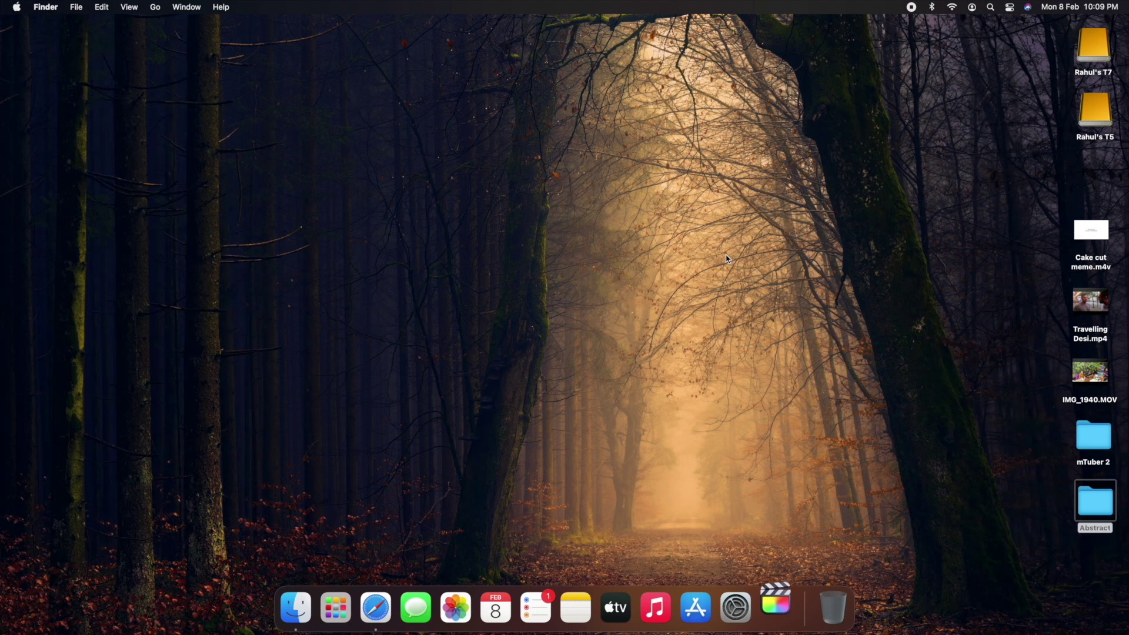
Dismiss the trial notice and list the mTuber 2 title templates.
click(598, 262)
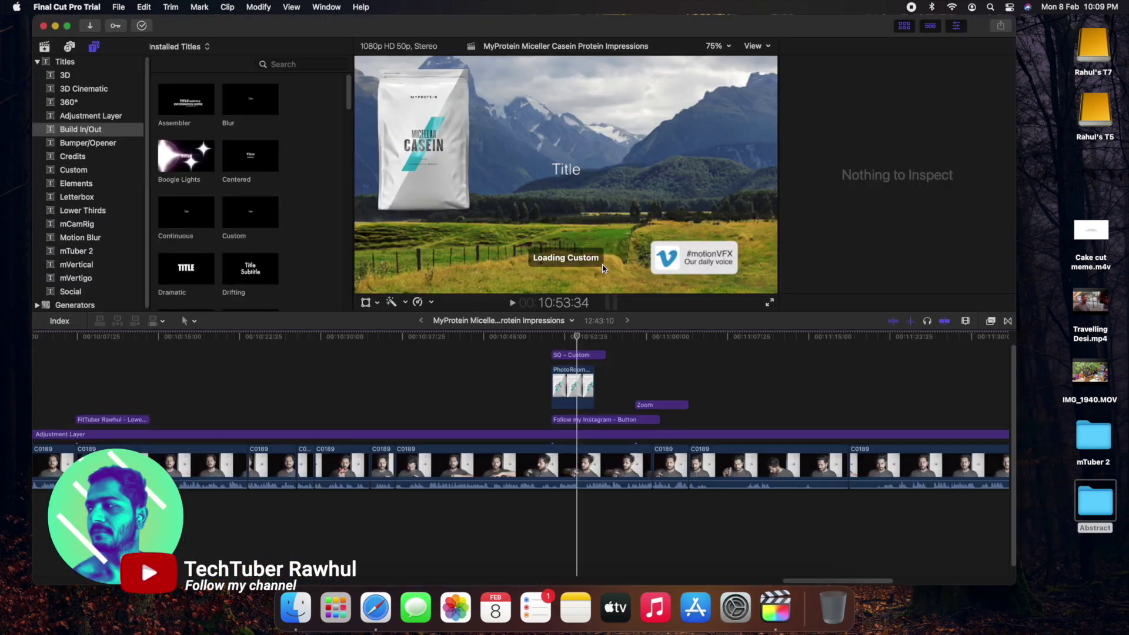
click(69, 252)
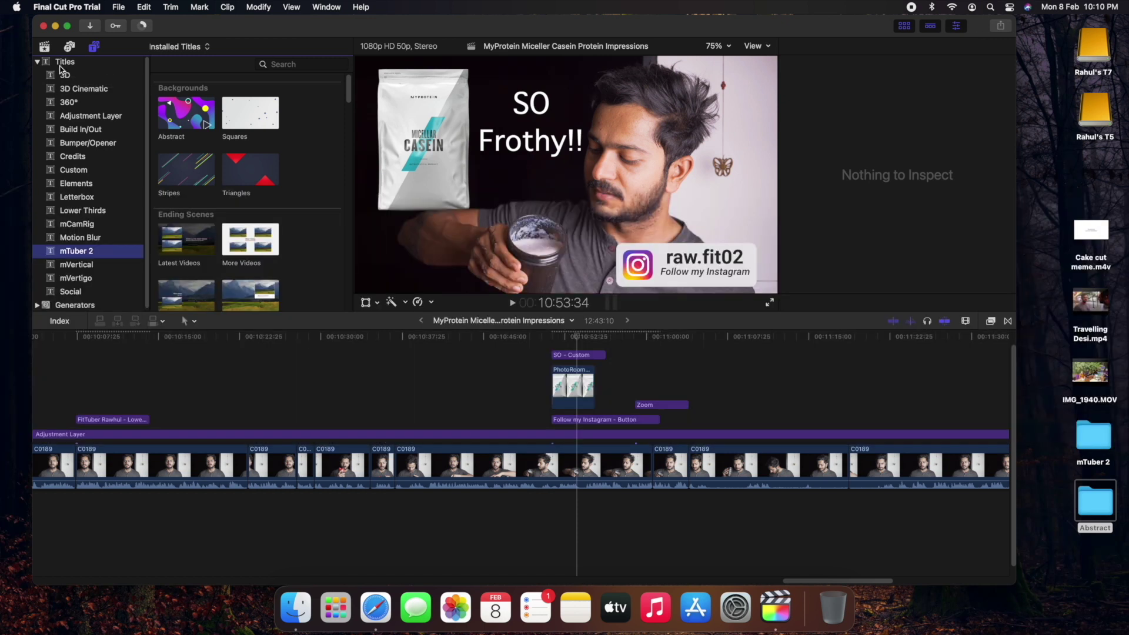
Browse in Finder to Movies > Motion Templates > Titles > mTuber 2 > Backgrounds.
key(super+space)
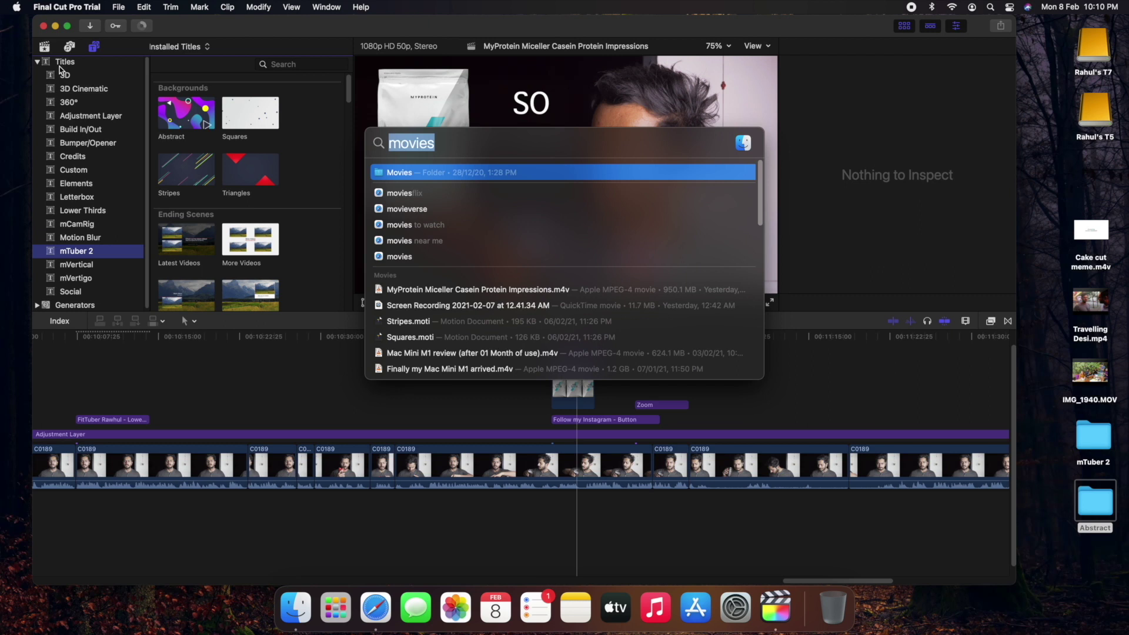
key(Return)
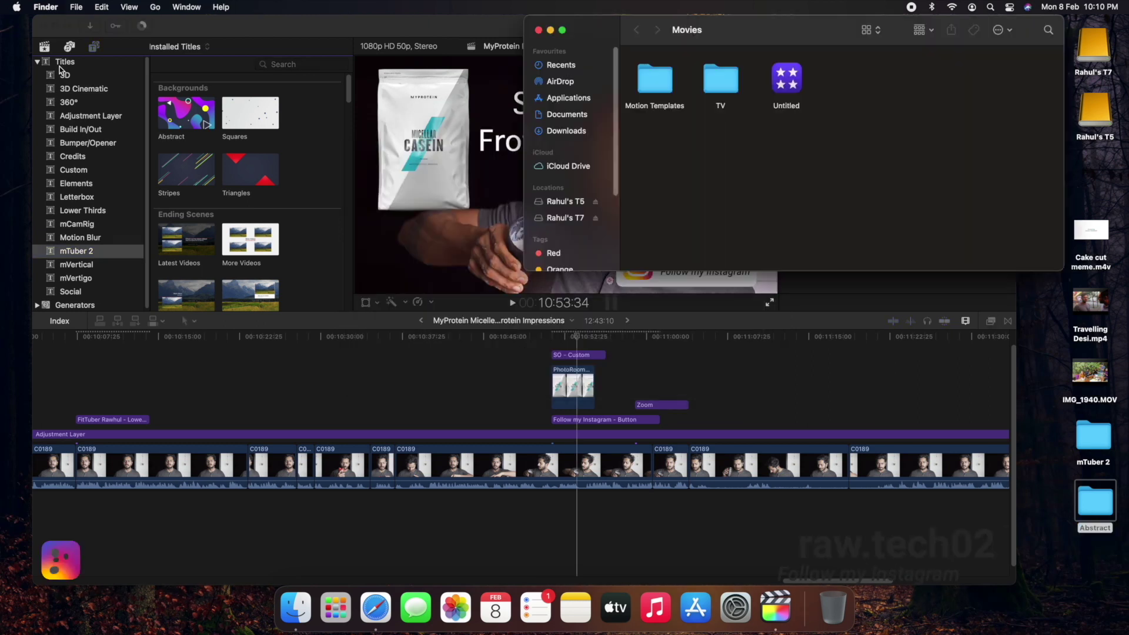
double_click(661, 82)
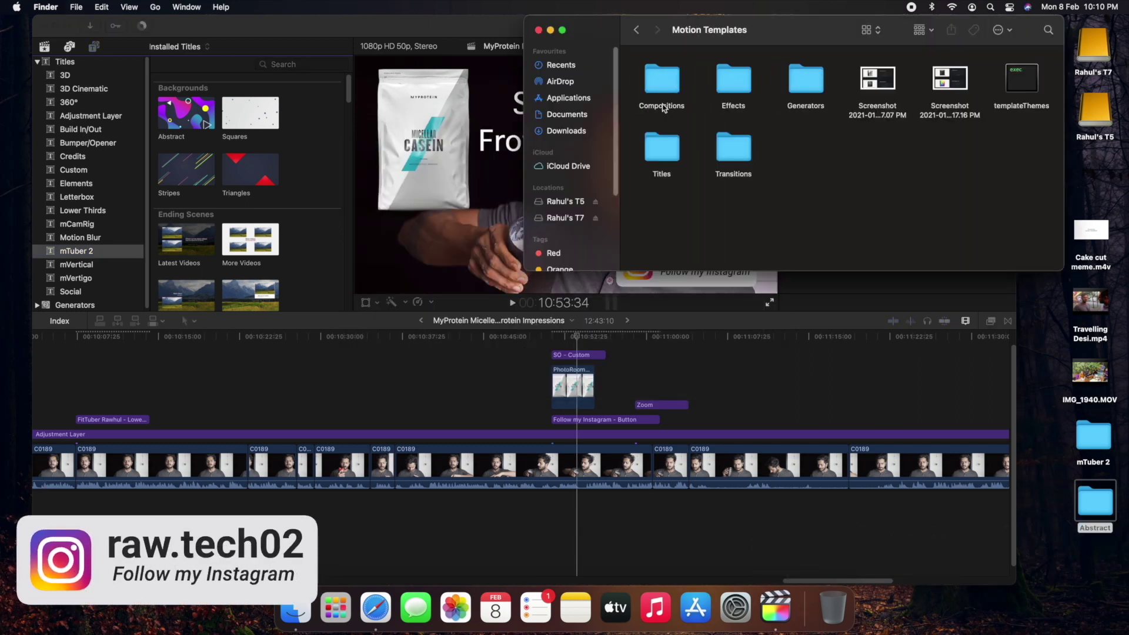
double_click(668, 157)
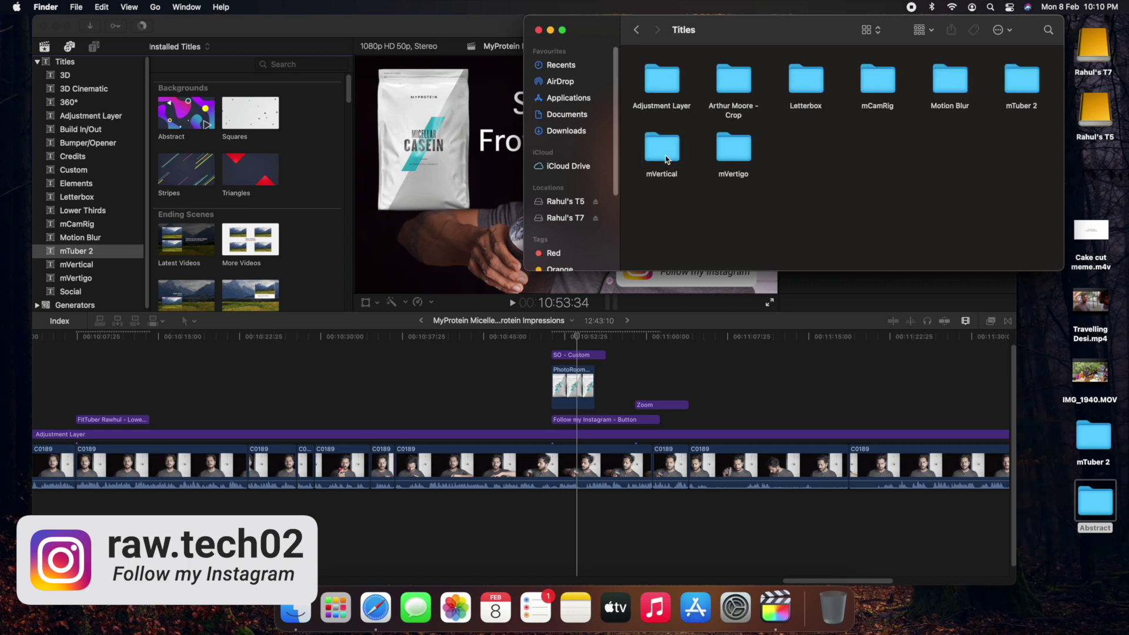
double_click(1021, 84)
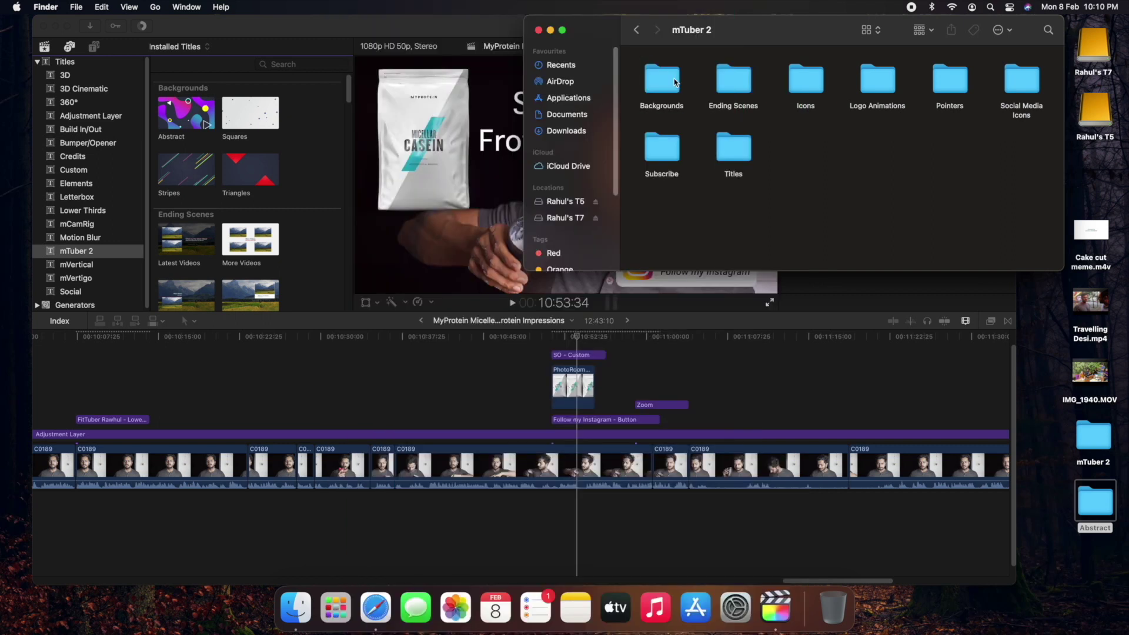
double_click(674, 82)
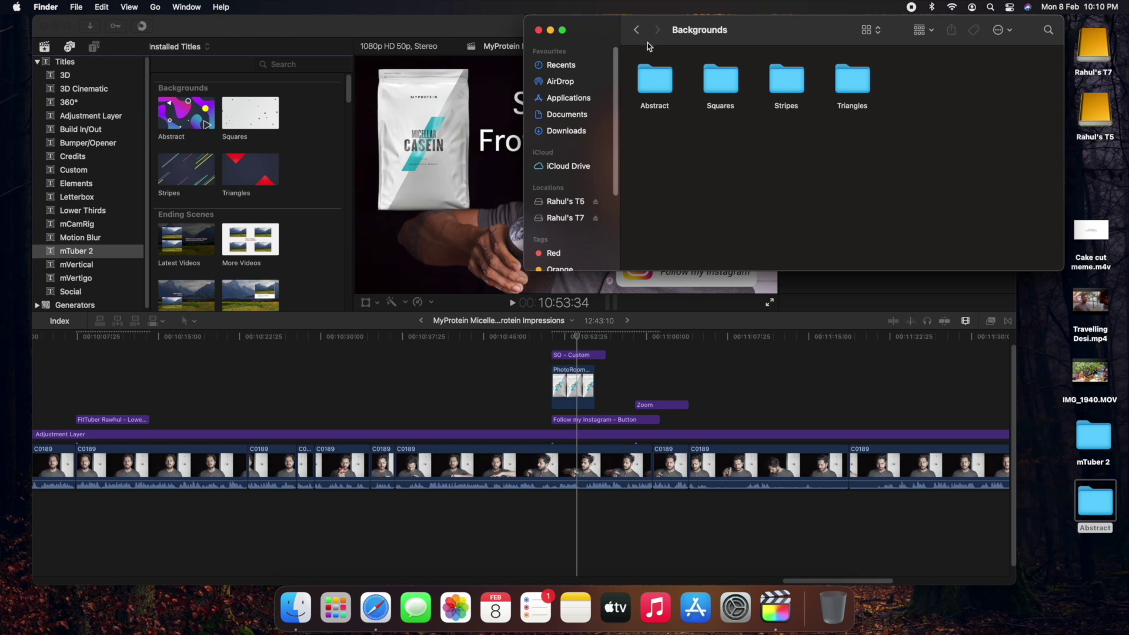
Navigate back up to the Motion Templates folder.
click(637, 31)
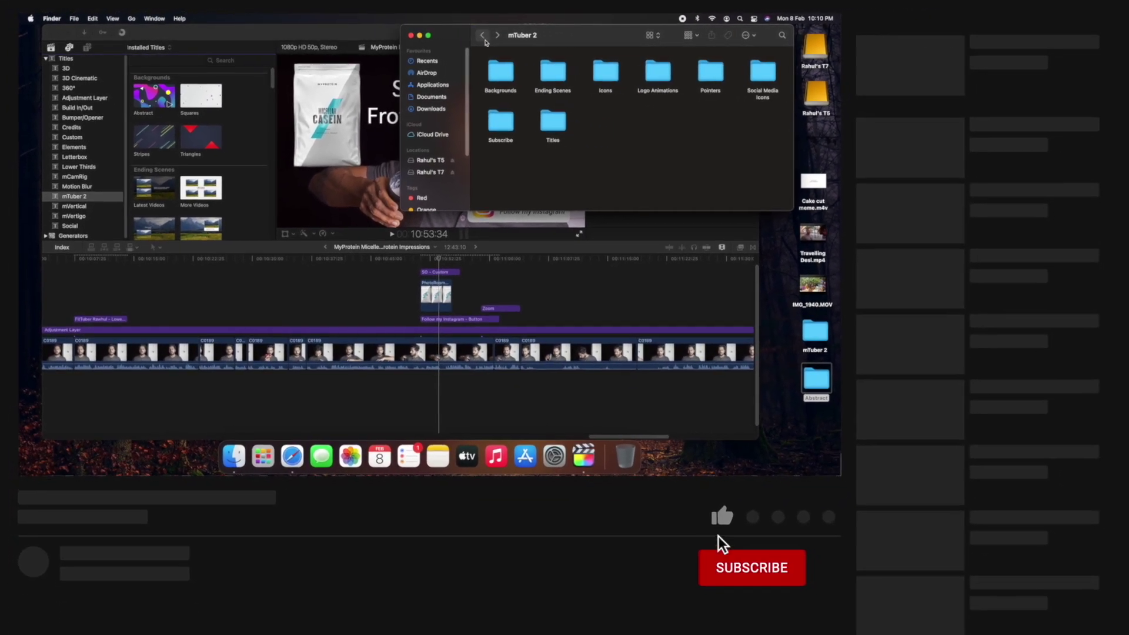
click(618, 32)
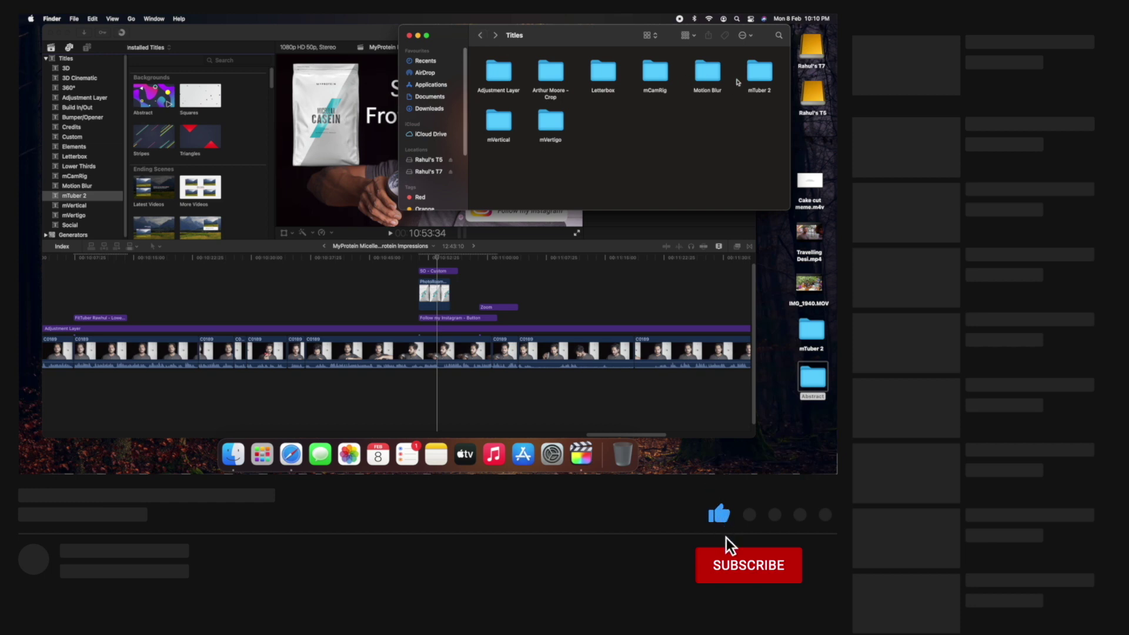
click(480, 35)
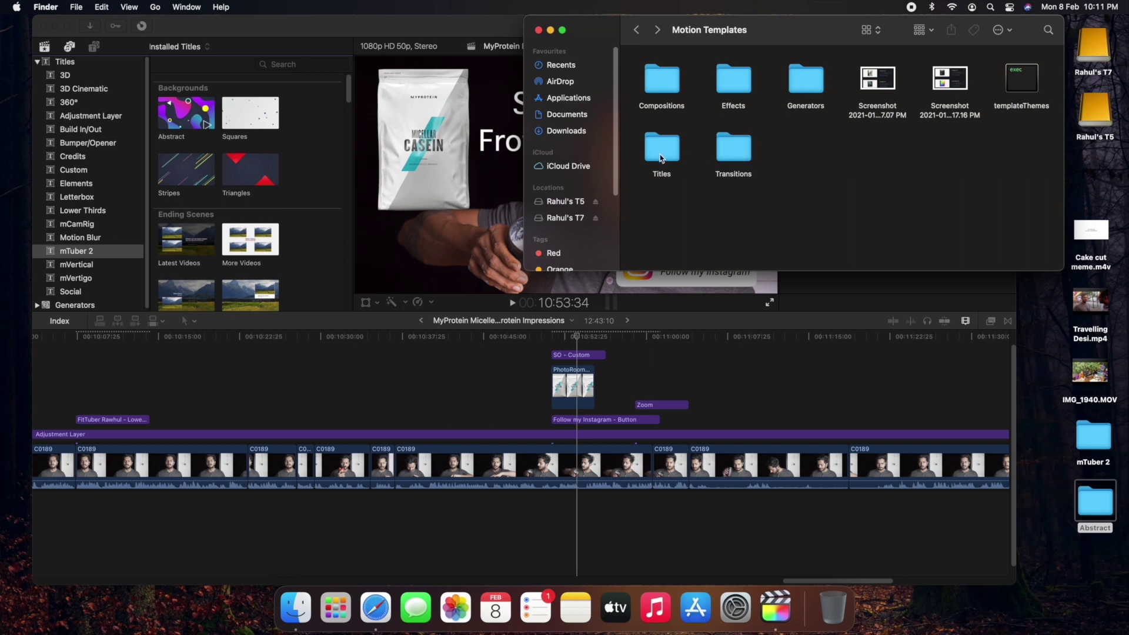
Rename the Titles template folder to Titles.localized.
click(658, 173)
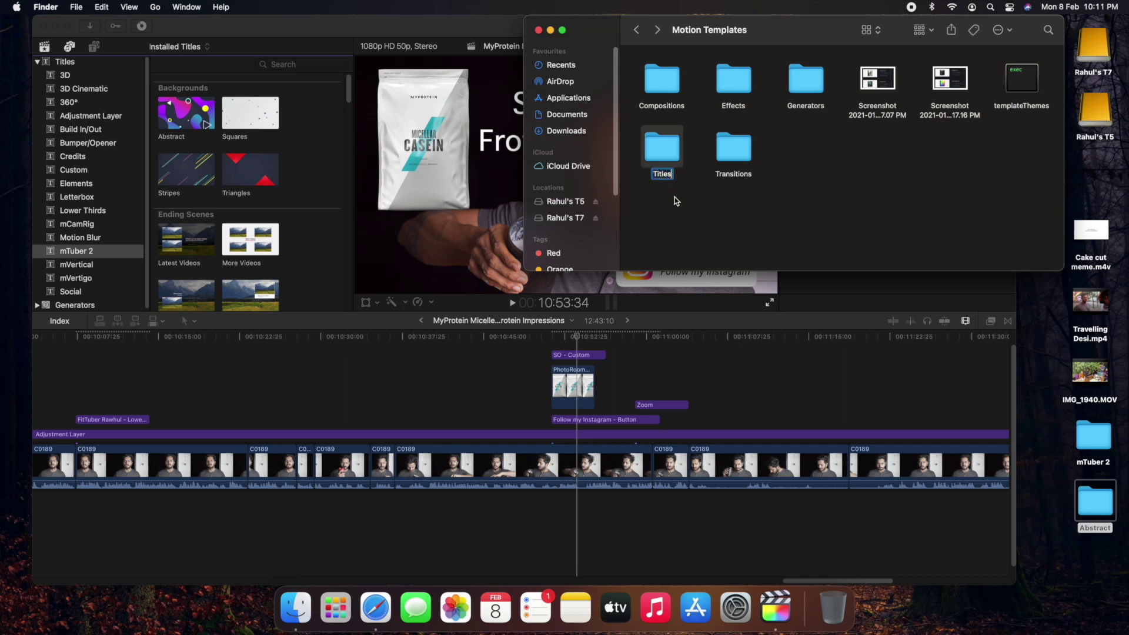
key(Return)
key(Right)
text(.localized)
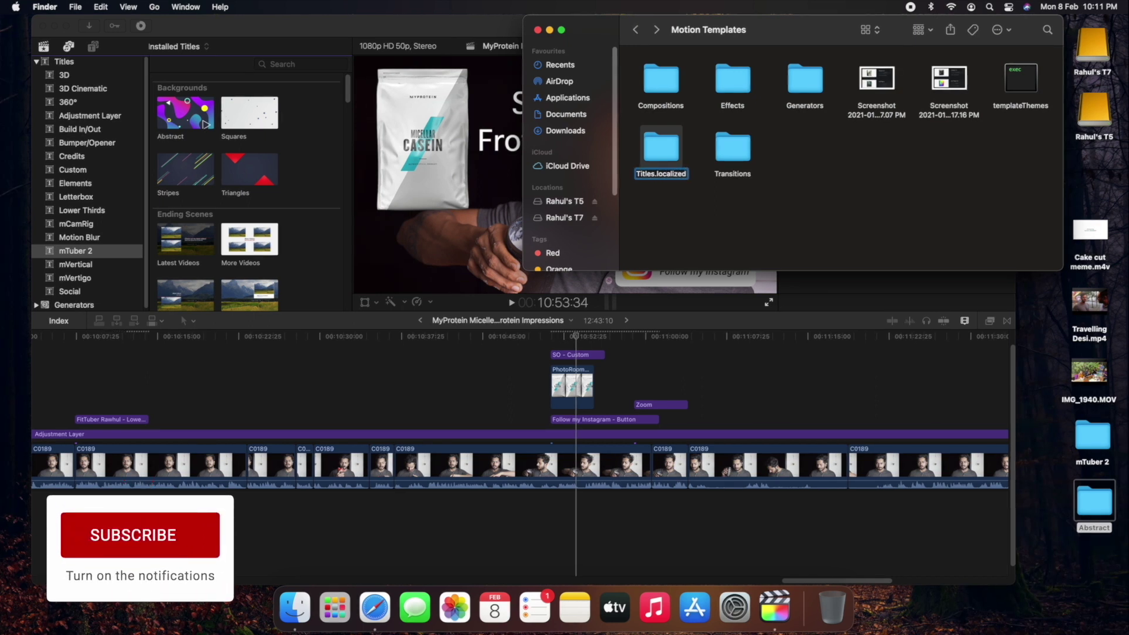
key(Return)
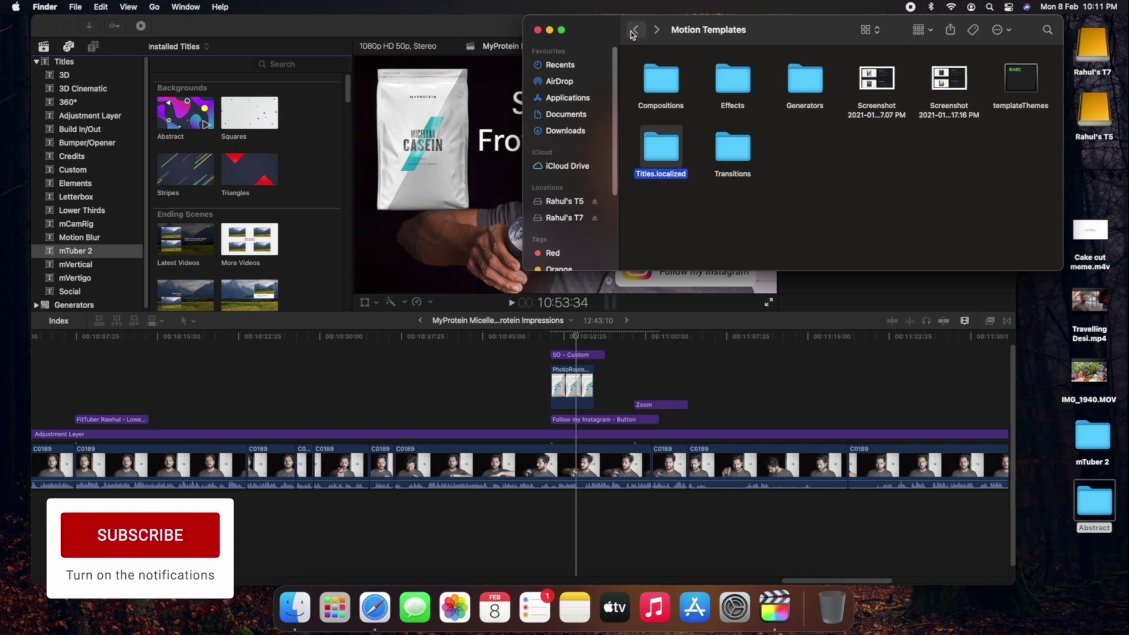
Reopen Motion Templates and browse to Titles > mTuber 2 > Backgrounds.
click(635, 29)
double_click(658, 94)
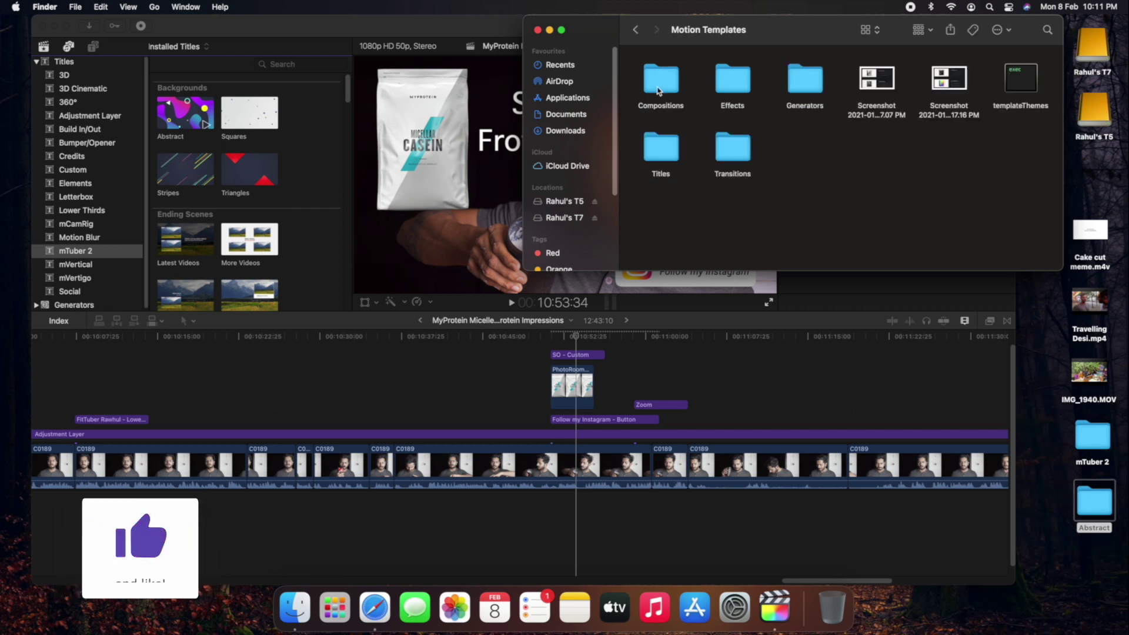
double_click(671, 160)
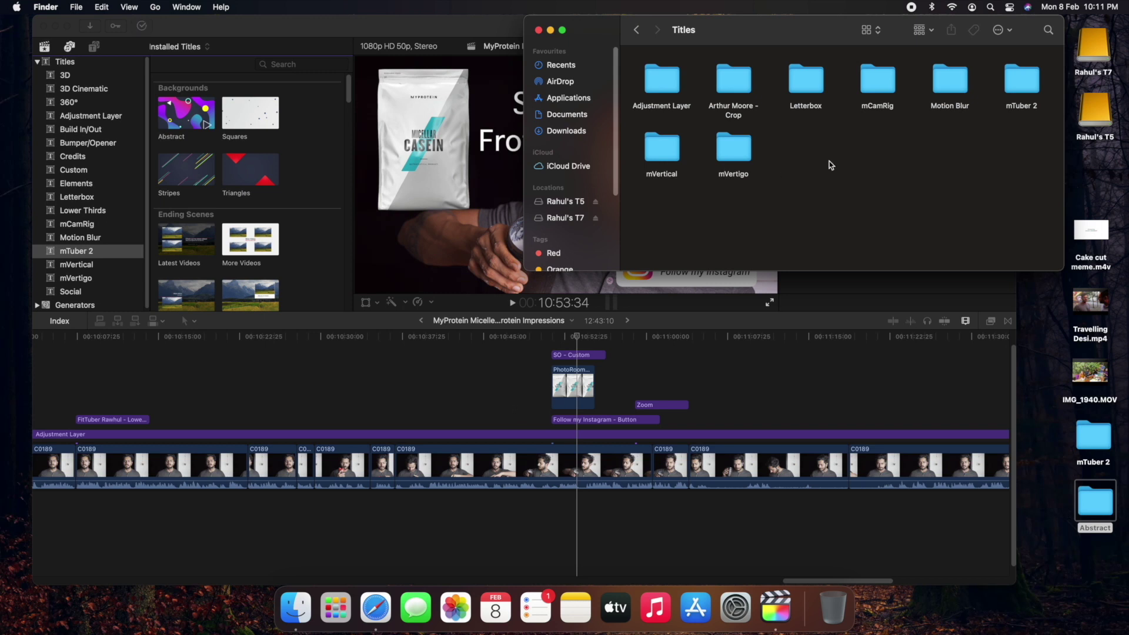
double_click(1009, 92)
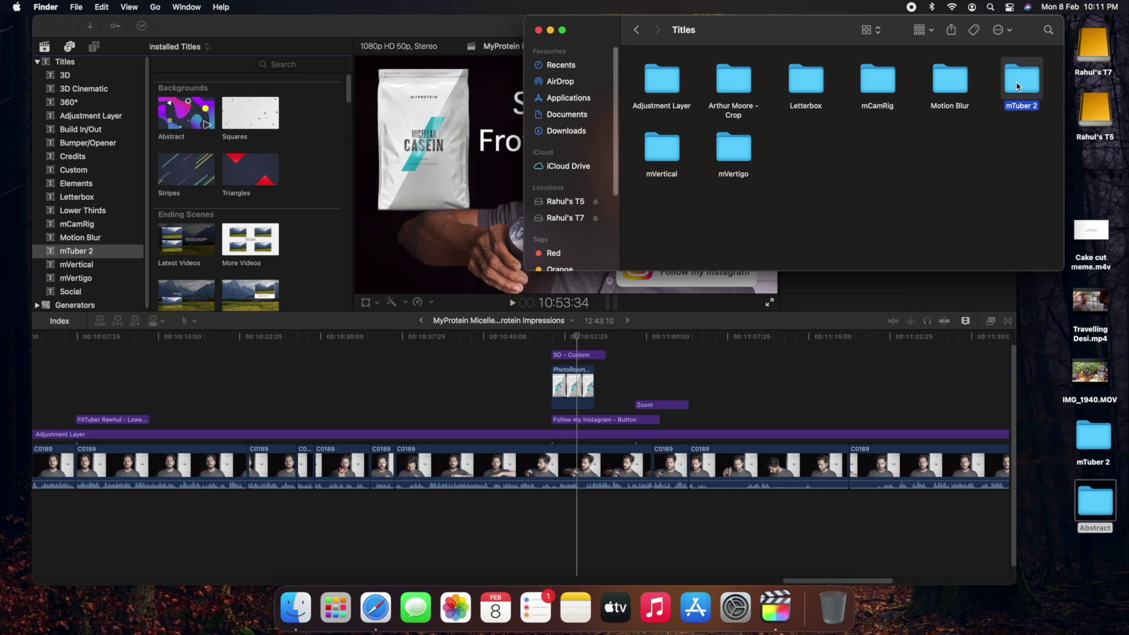
double_click(674, 84)
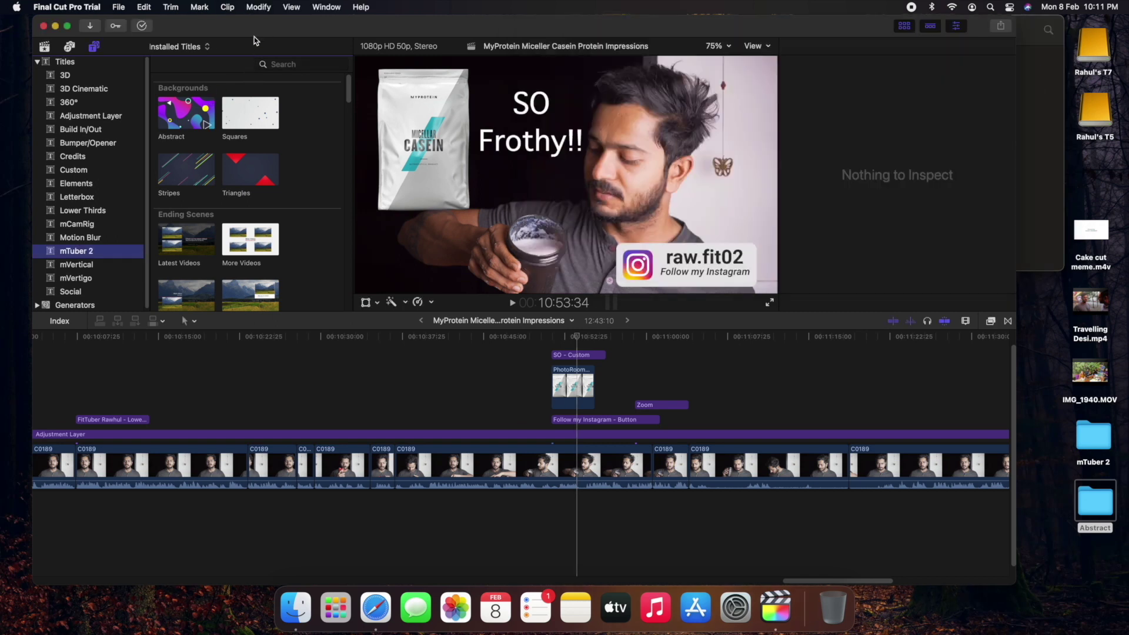
Preview the Abstract title in Final Cut Pro, then open the Abstract folder in Finder.
click(258, 39)
click(184, 119)
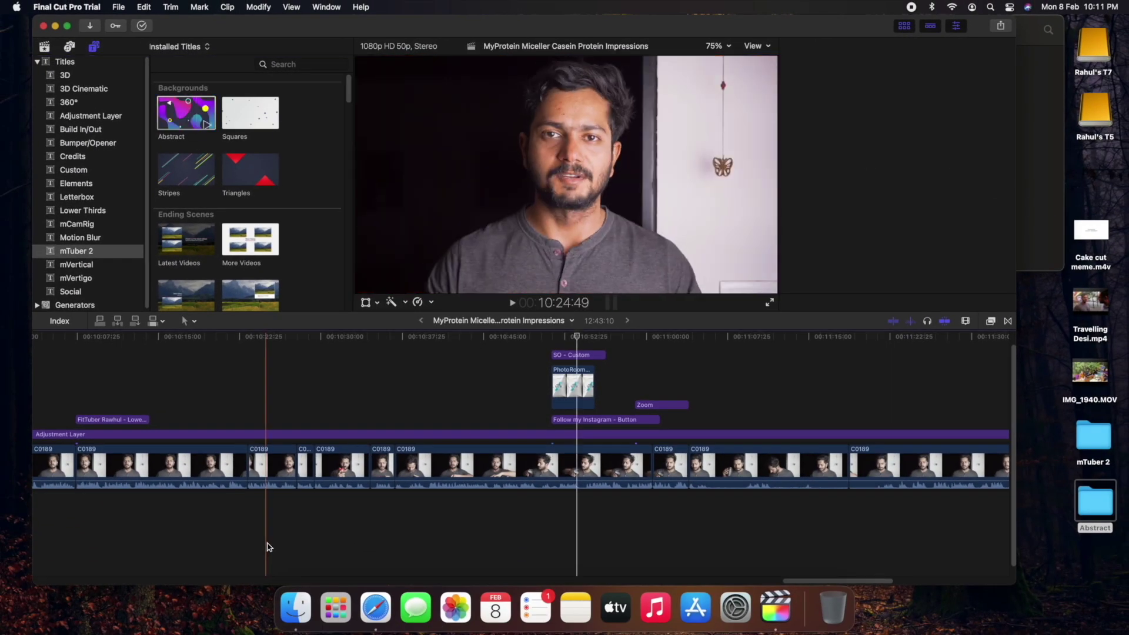
click(295, 608)
double_click(672, 85)
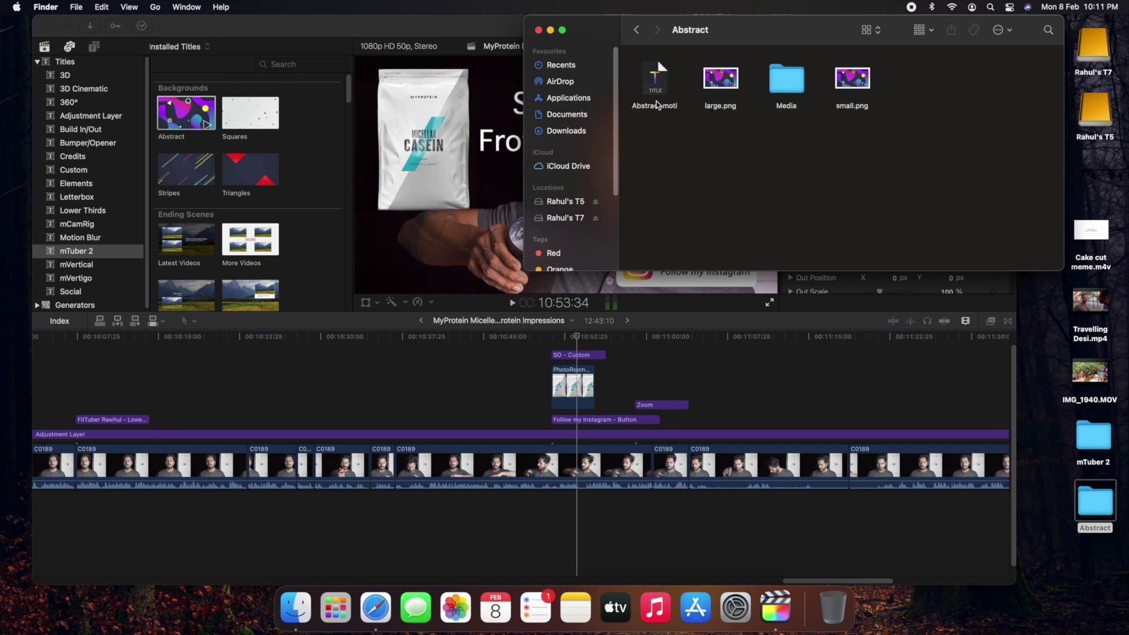
click(654, 104)
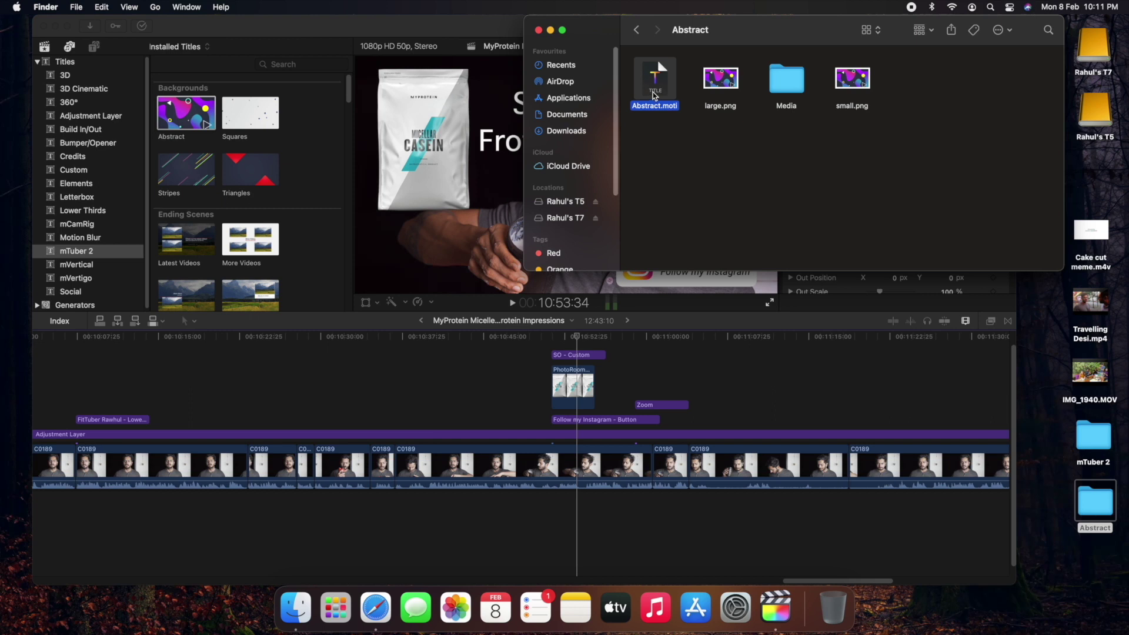
right_click(655, 93)
mouse_move(696, 112)
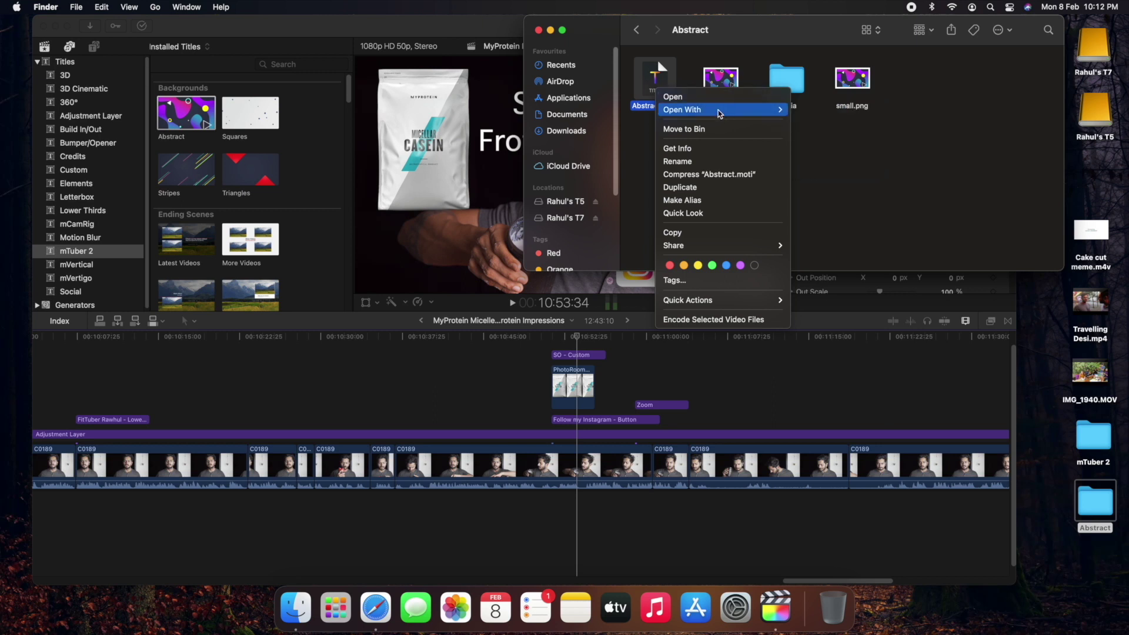
click(941, 133)
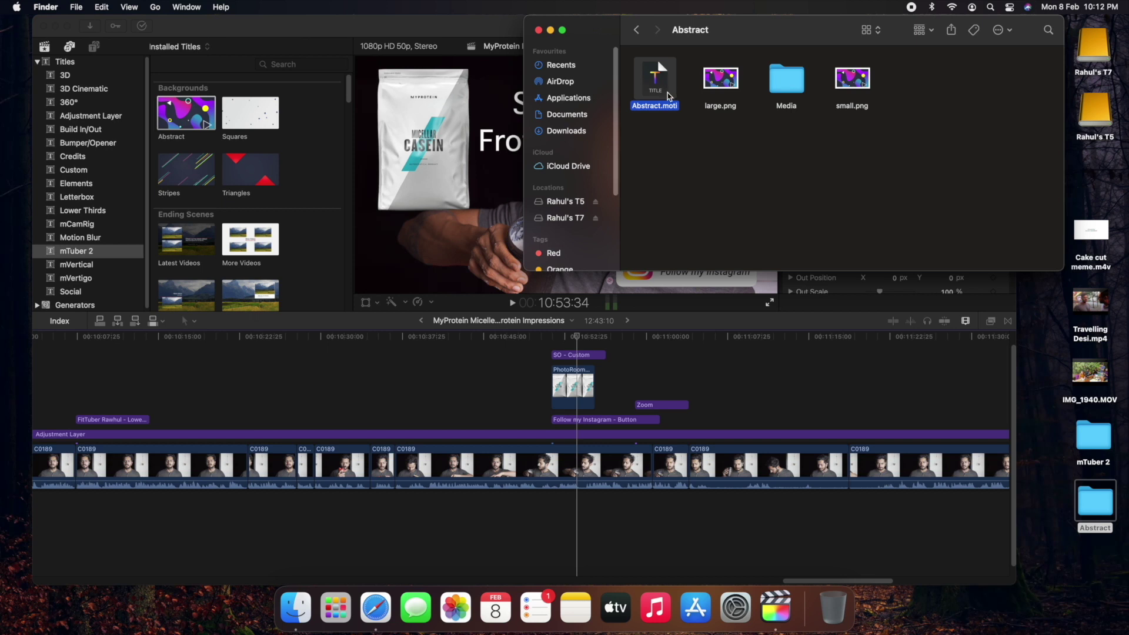
click(176, 123)
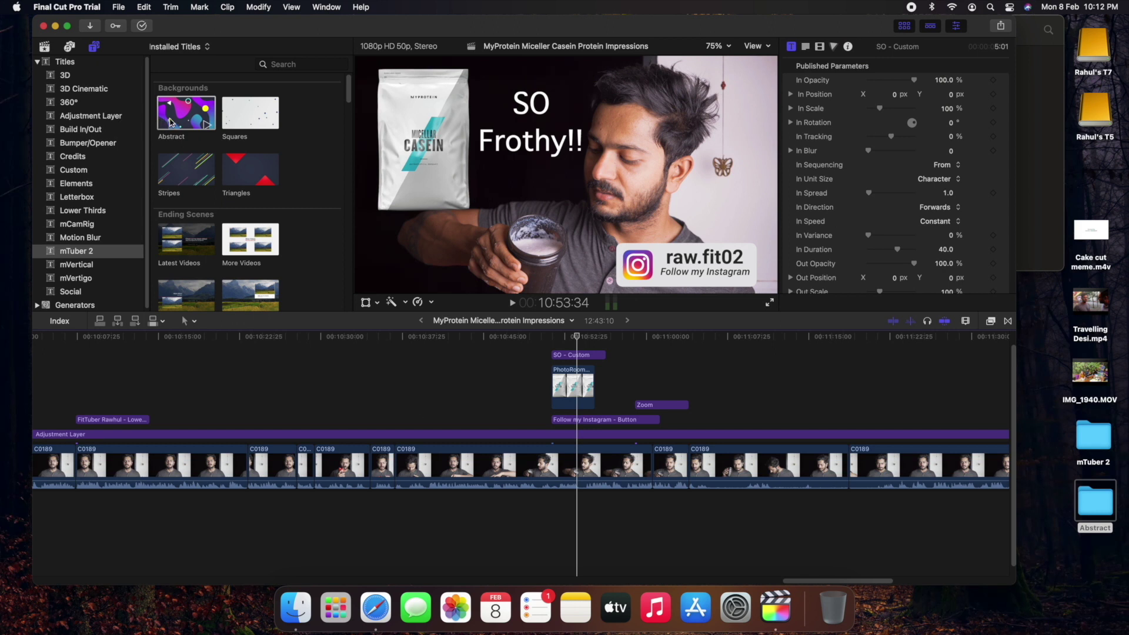
click(169, 122)
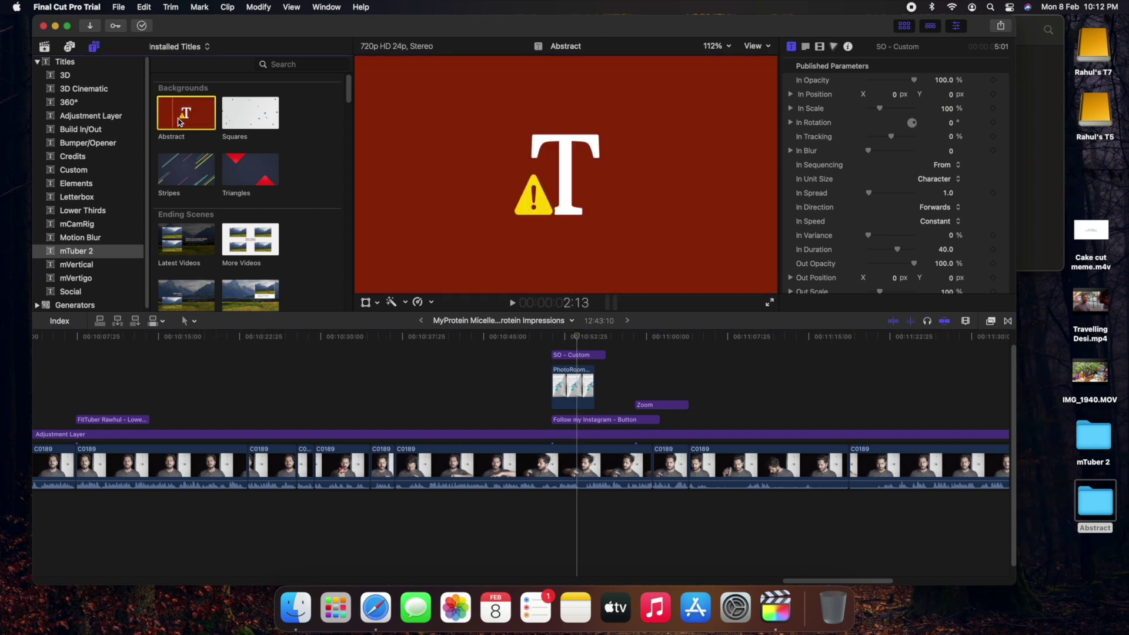
click(237, 122)
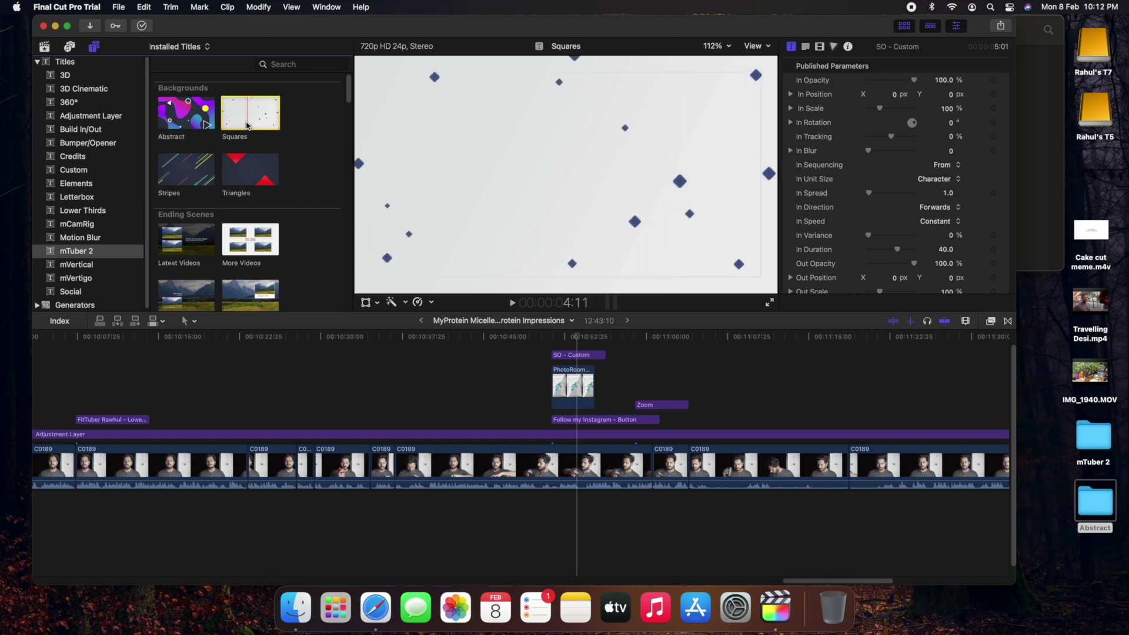
click(172, 122)
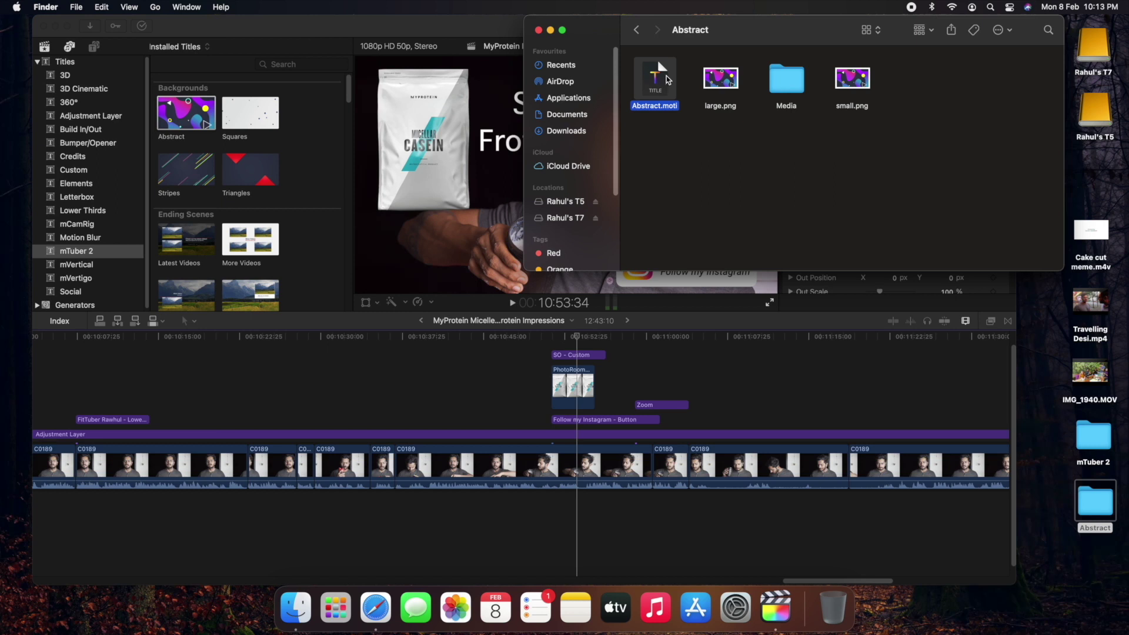
Open Abstract.moti with Motion from its context menu.
click(335, 607)
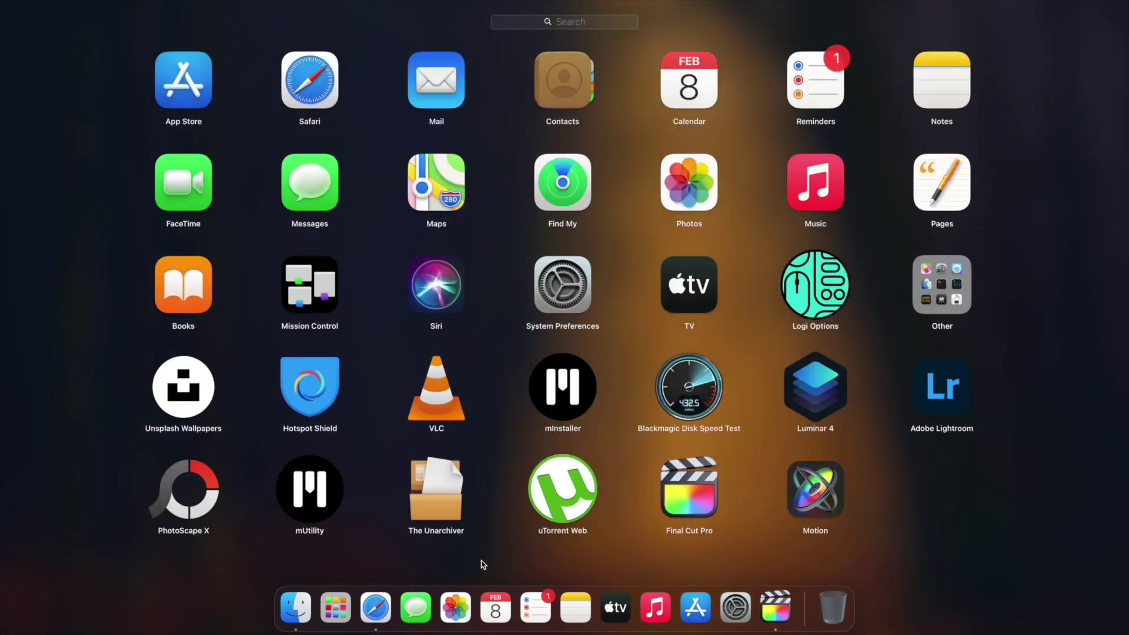
click(328, 607)
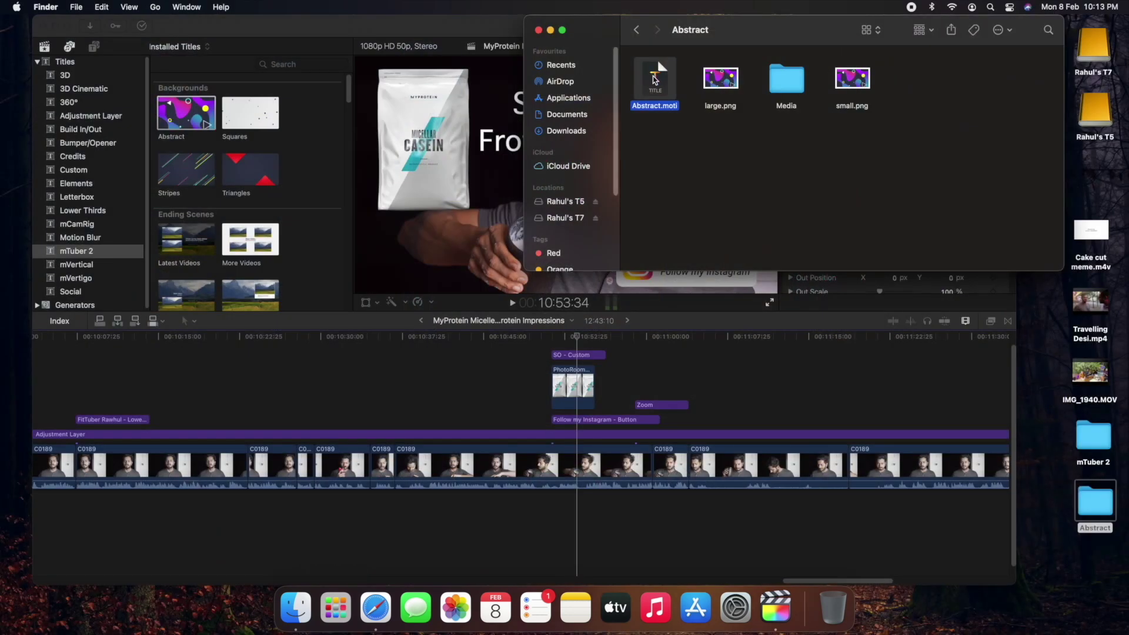
right_click(653, 80)
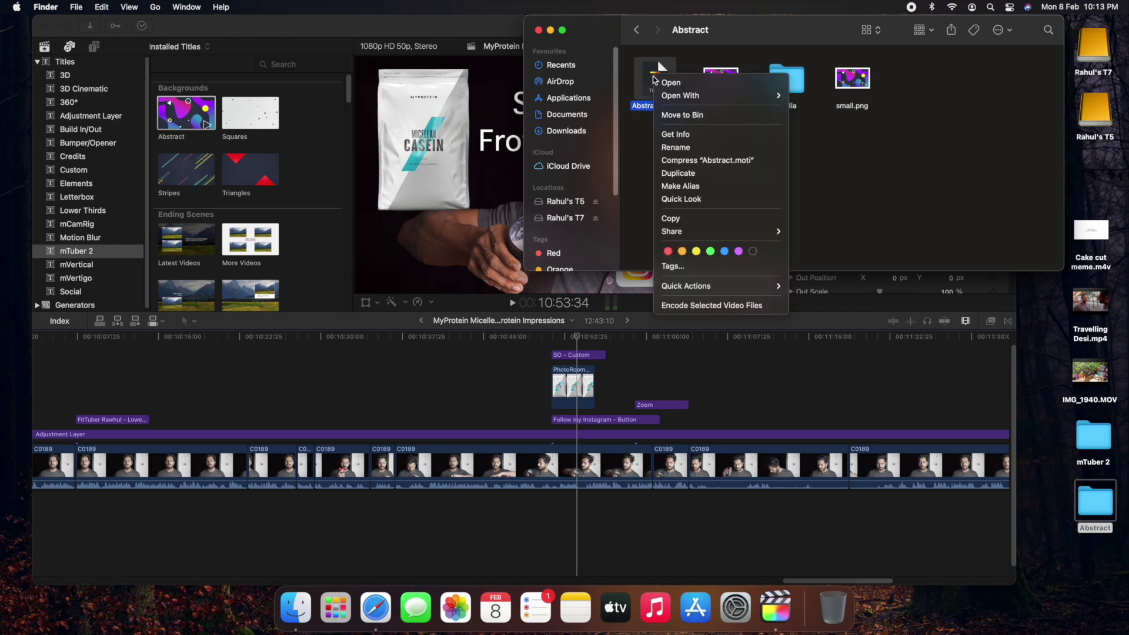
mouse_move(713, 98)
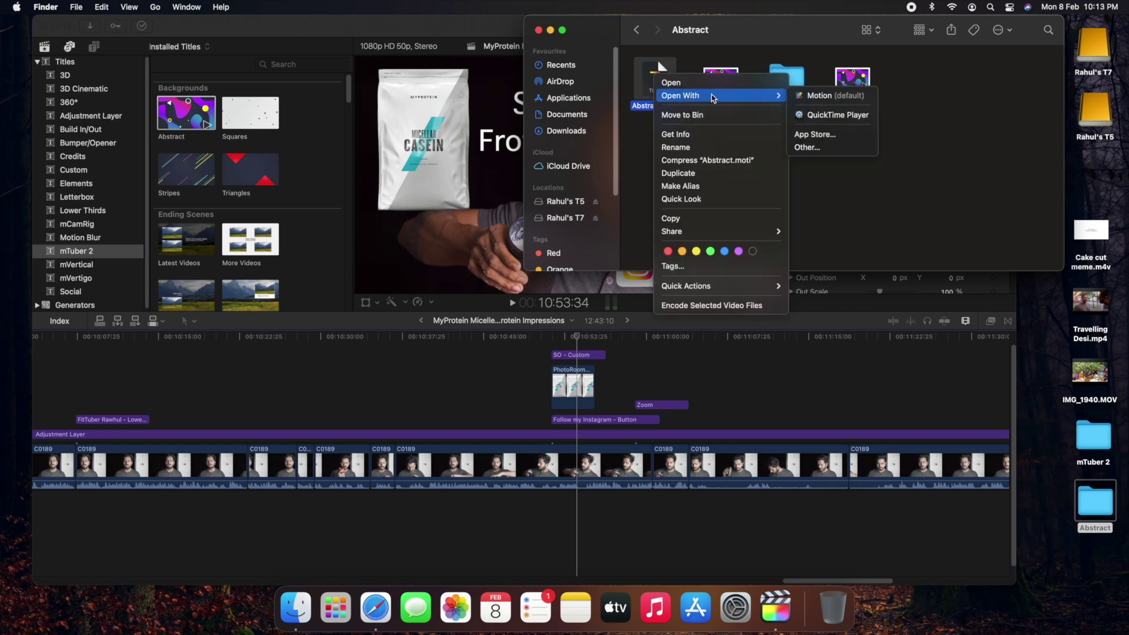
click(829, 95)
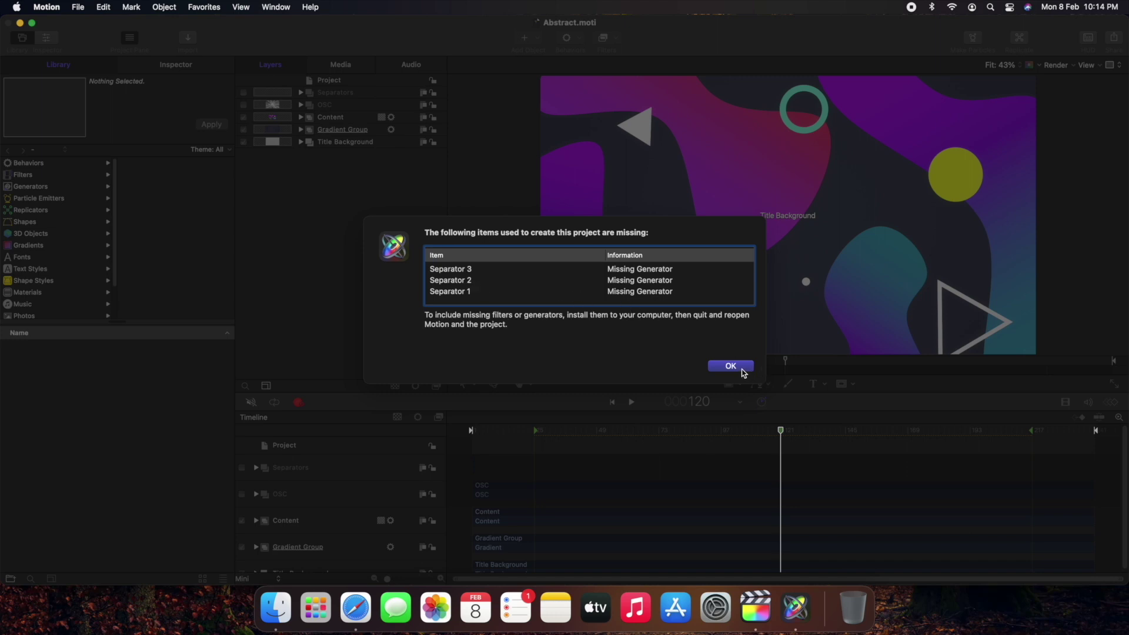
Dismiss the missing Separator generators warning and select the Separators layer.
click(731, 366)
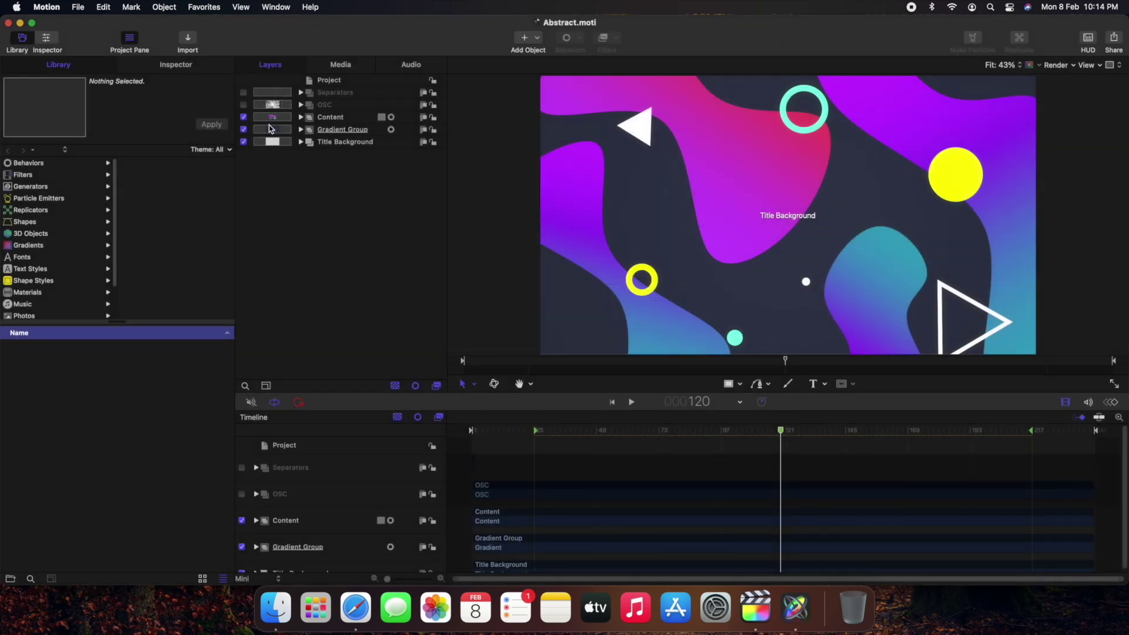
click(334, 94)
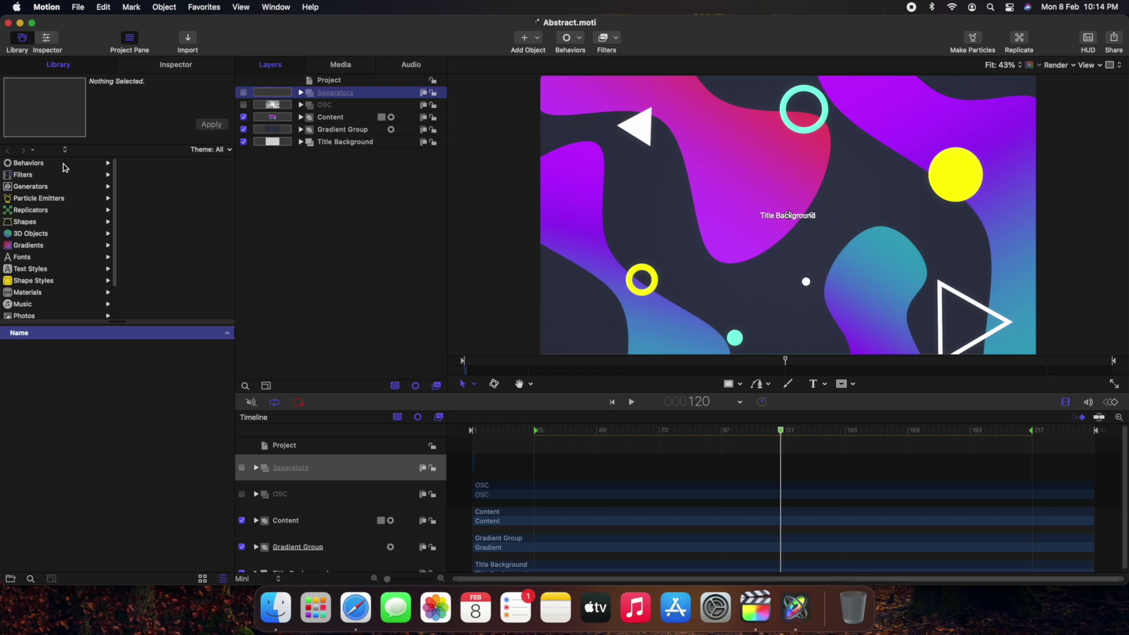
Delete the Separators layer and save over the original Abstract file.
right_click(339, 98)
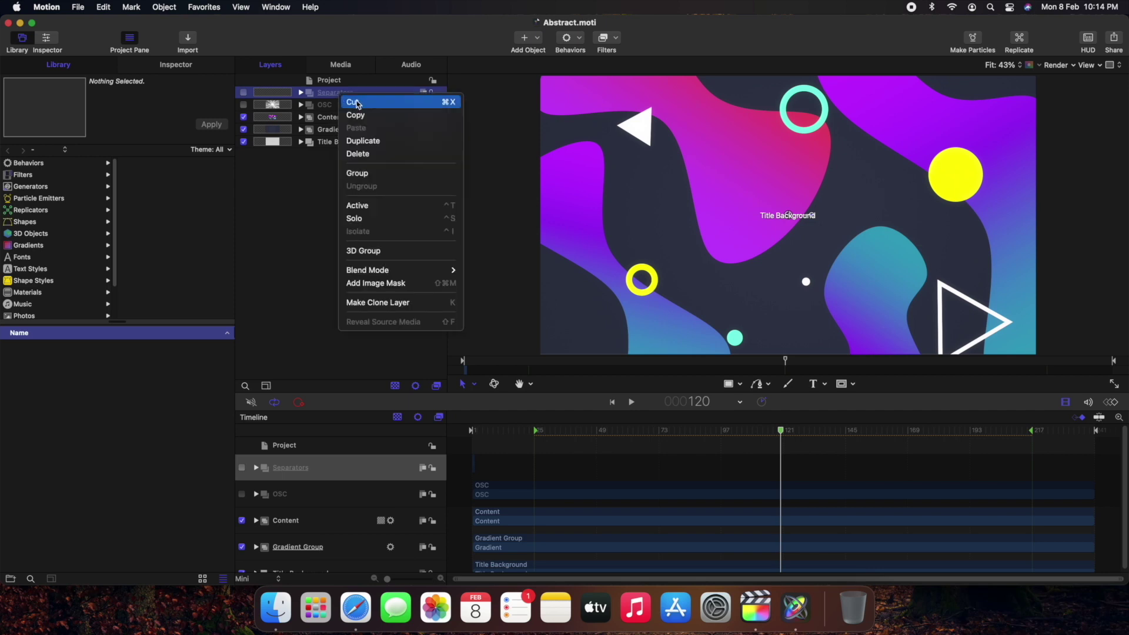
click(364, 155)
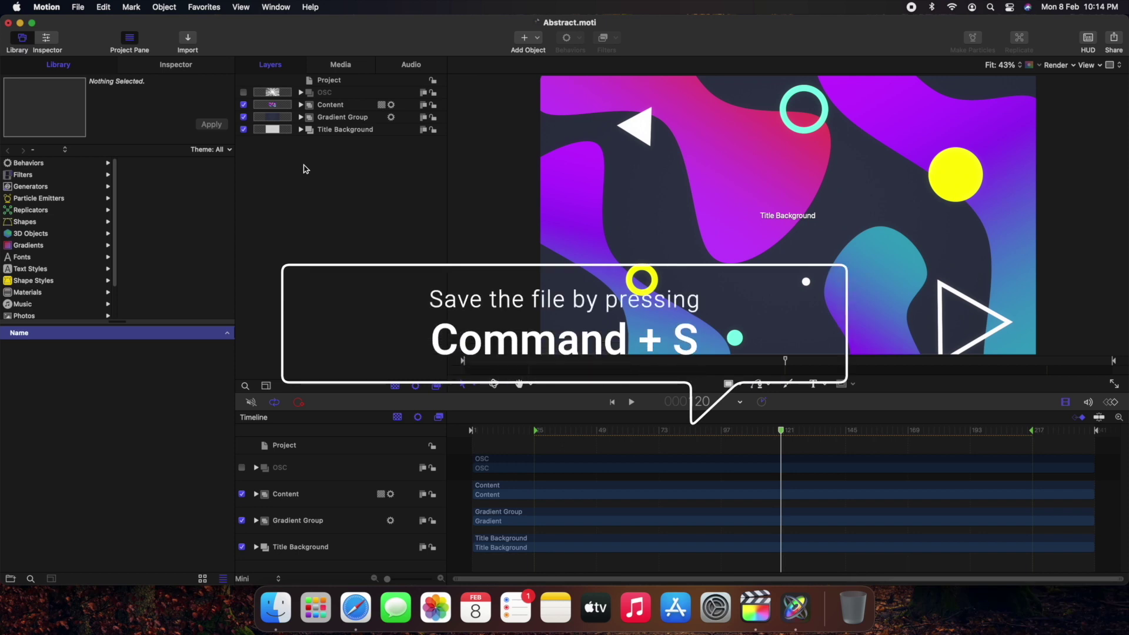
key(super+s)
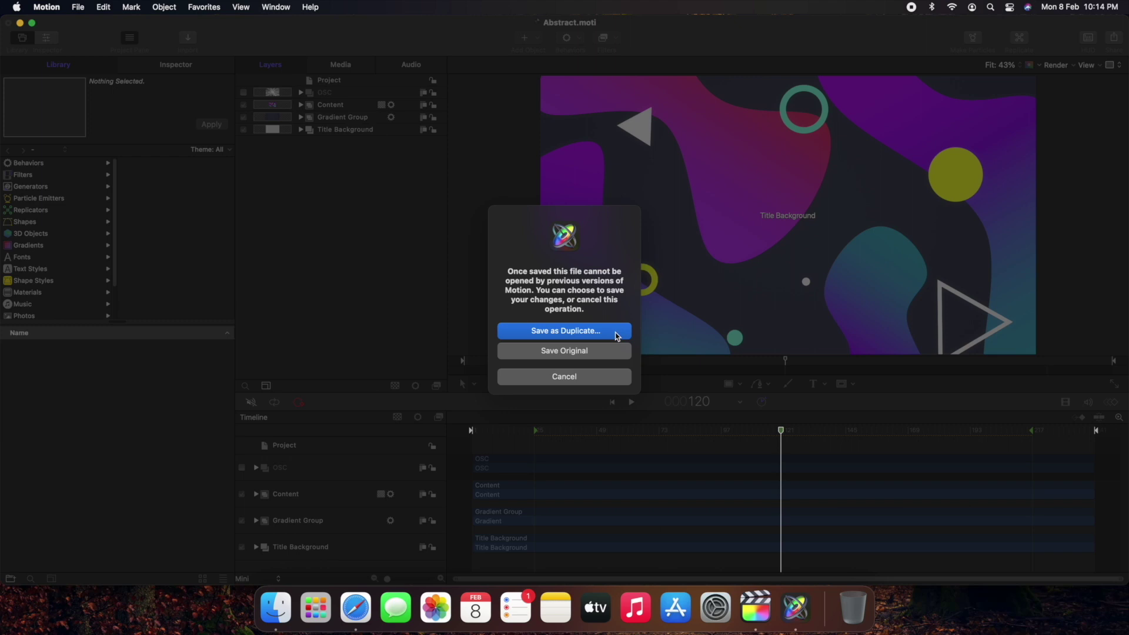
click(581, 352)
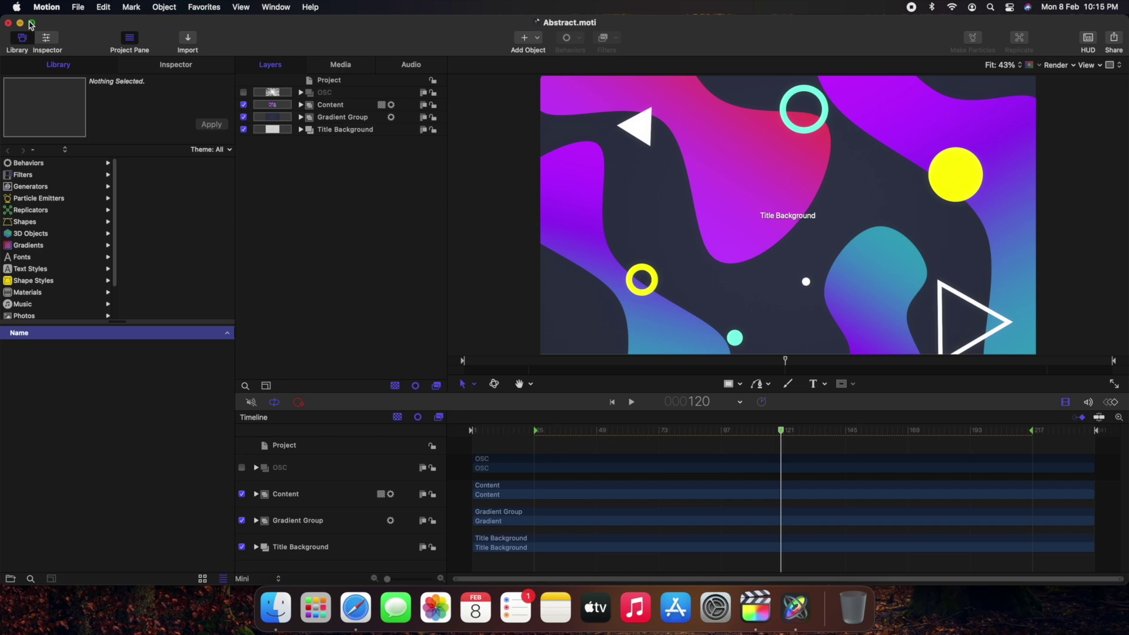
Close the Motion project, quit Final Cut Pro and relaunch it past the trial notice.
click(8, 23)
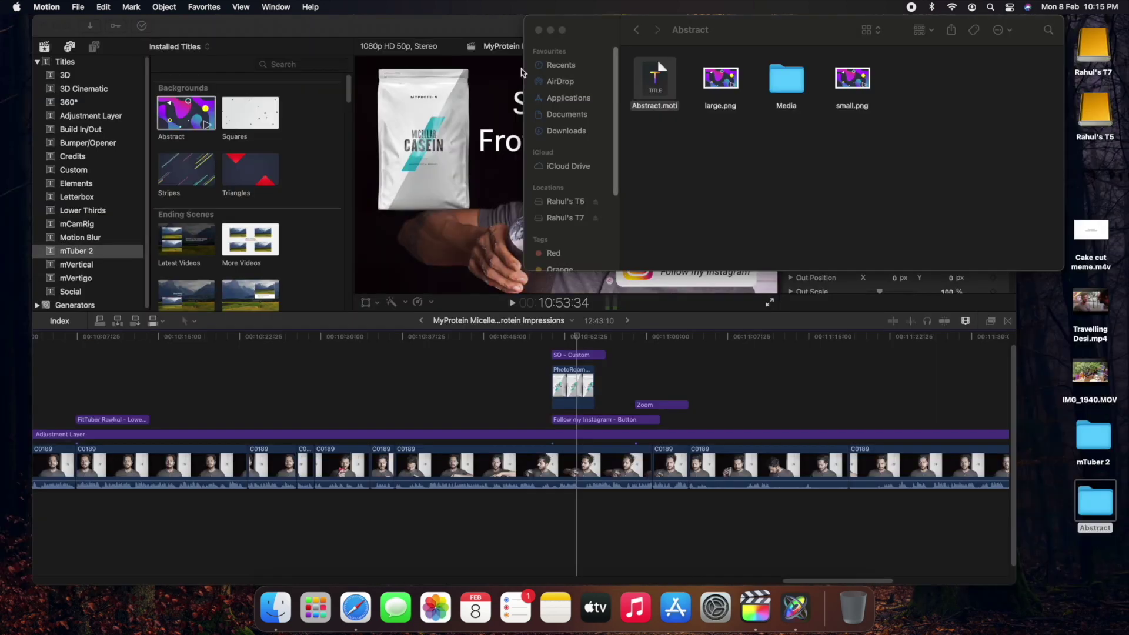
key(super+Tab)
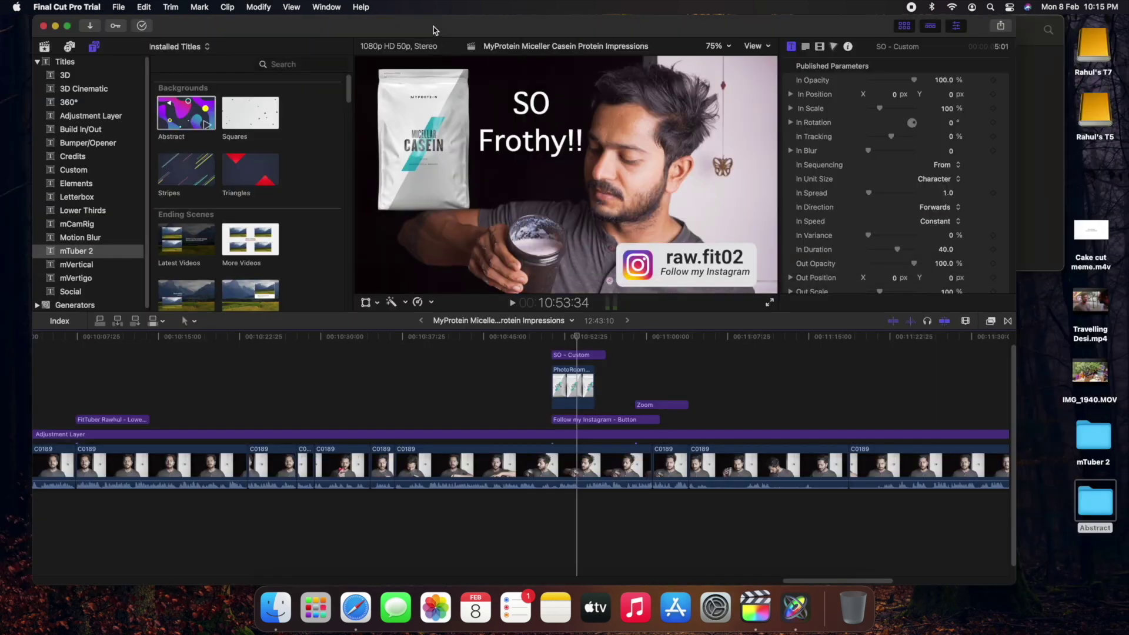
click(42, 26)
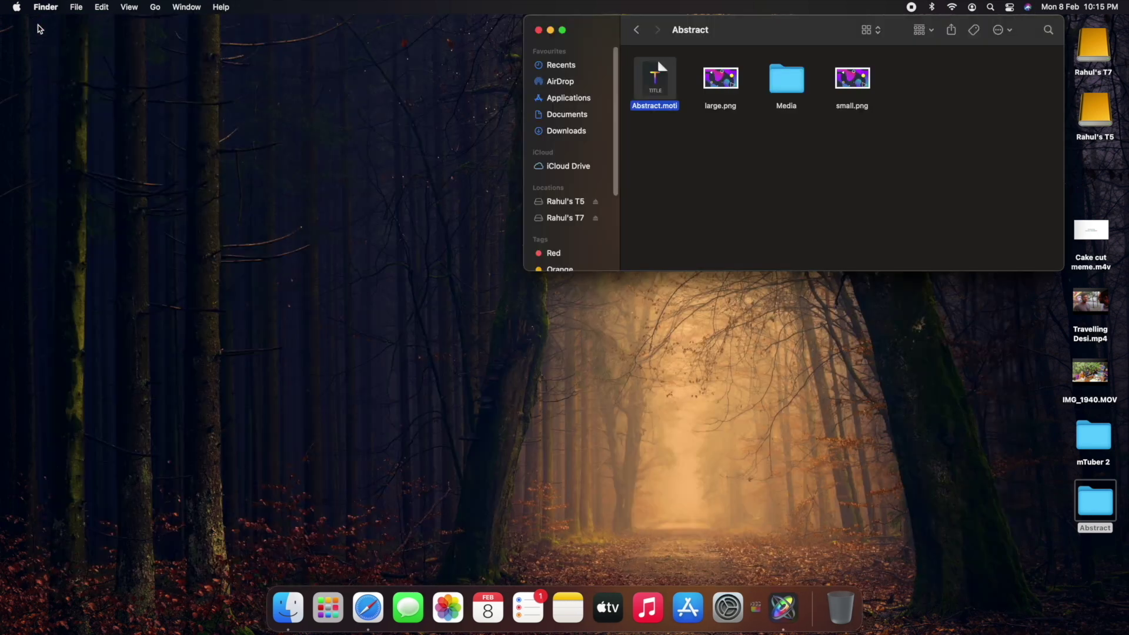
click(335, 609)
click(694, 501)
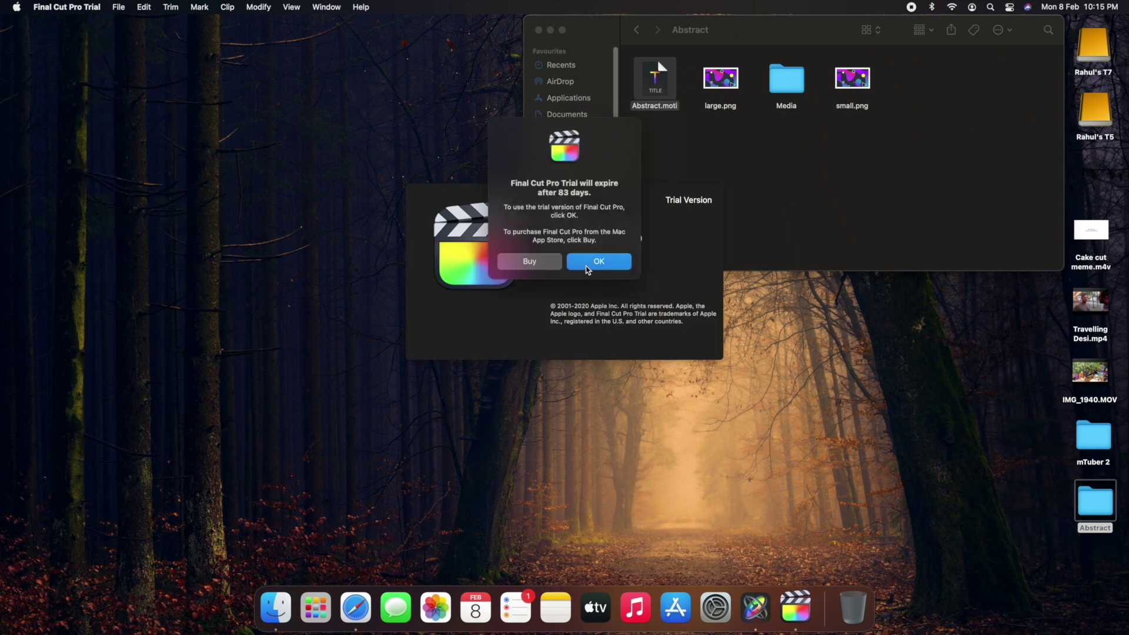
click(598, 261)
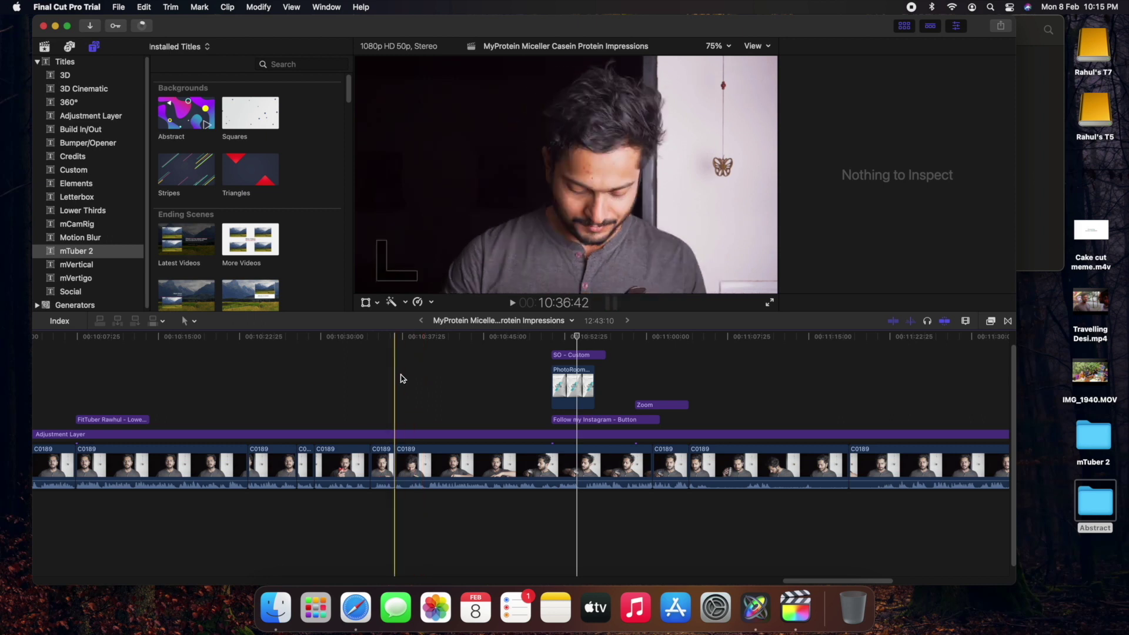
Preview the repaired mTuber 2 Abstract title in the viewer.
click(164, 116)
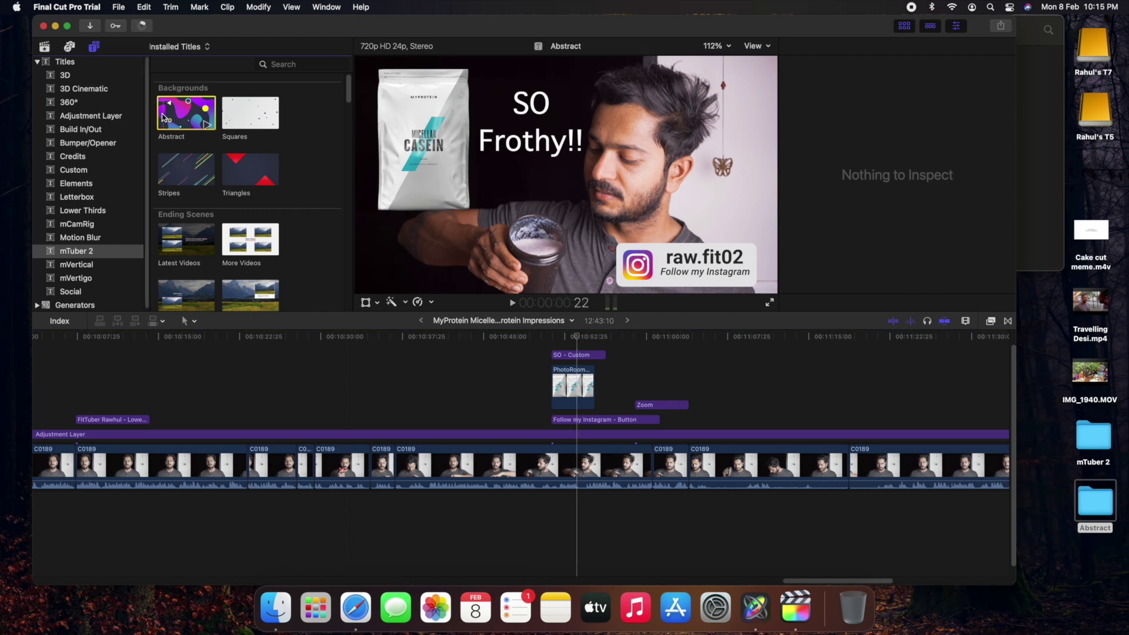